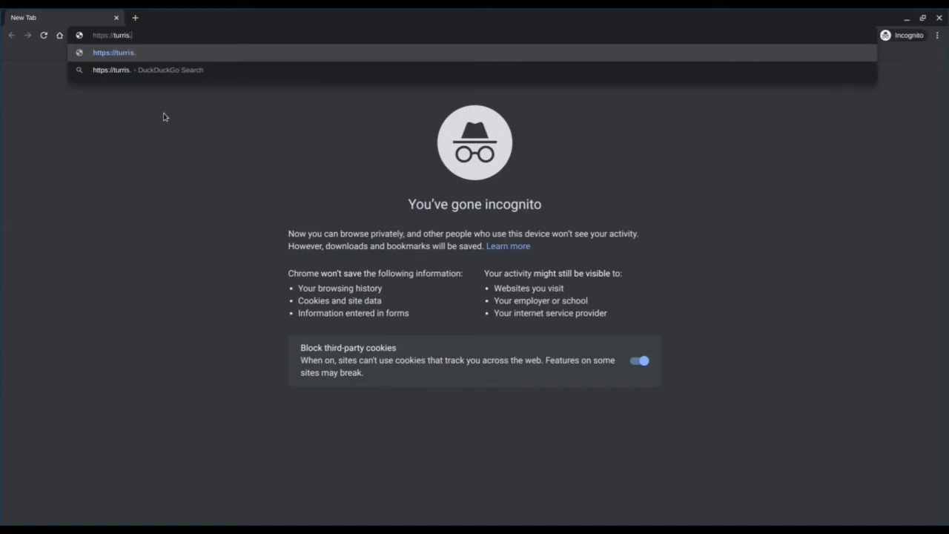
# Open the router's page at turris.local, choose reForis and log in with the router password.
pyautogui.press('Return')
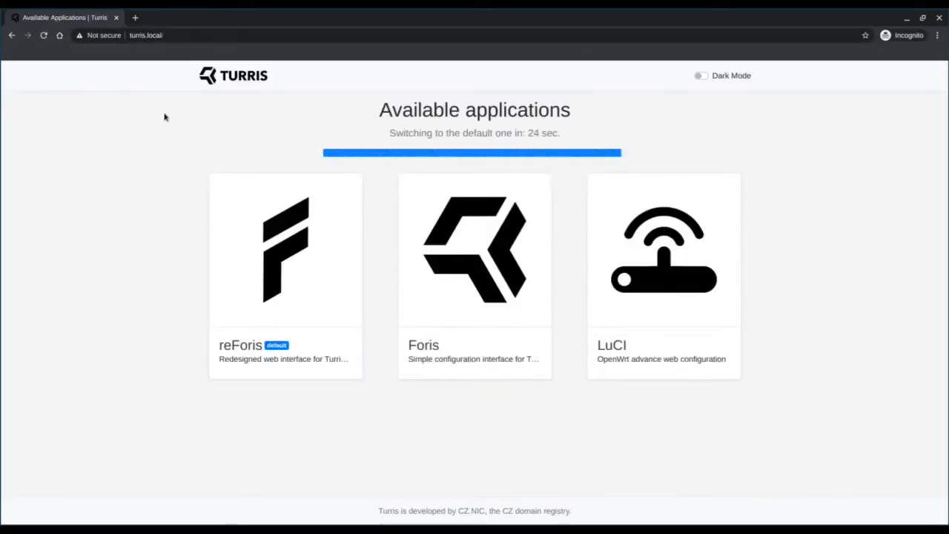
pyautogui.click(256, 247)
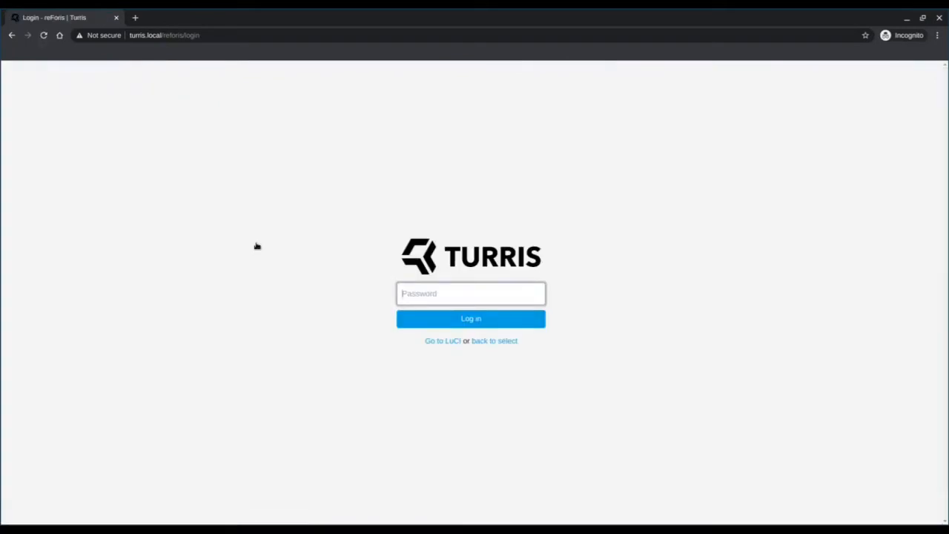
pyautogui.write('******')
pyautogui.press('Return')
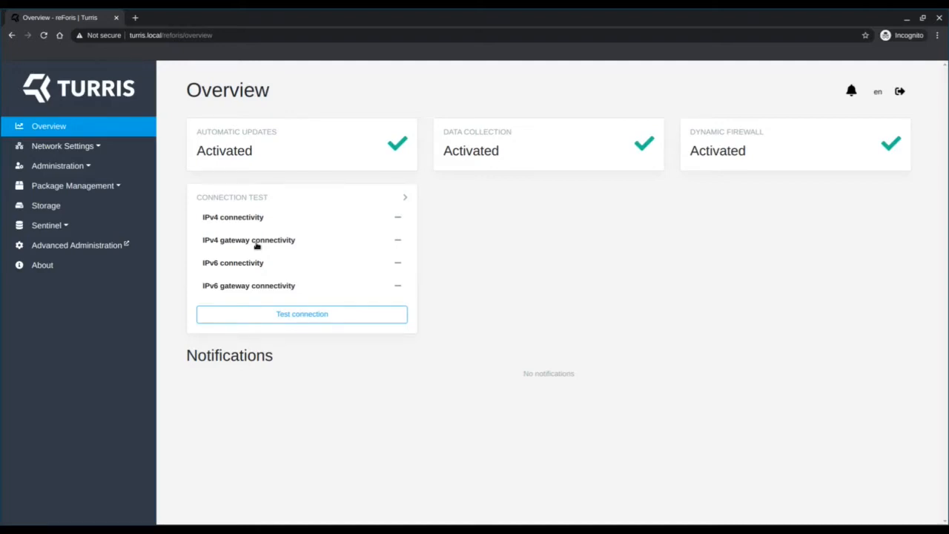
# Enable the OpenVPN package in the router's package list and save the selection.
pyautogui.click(111, 188)
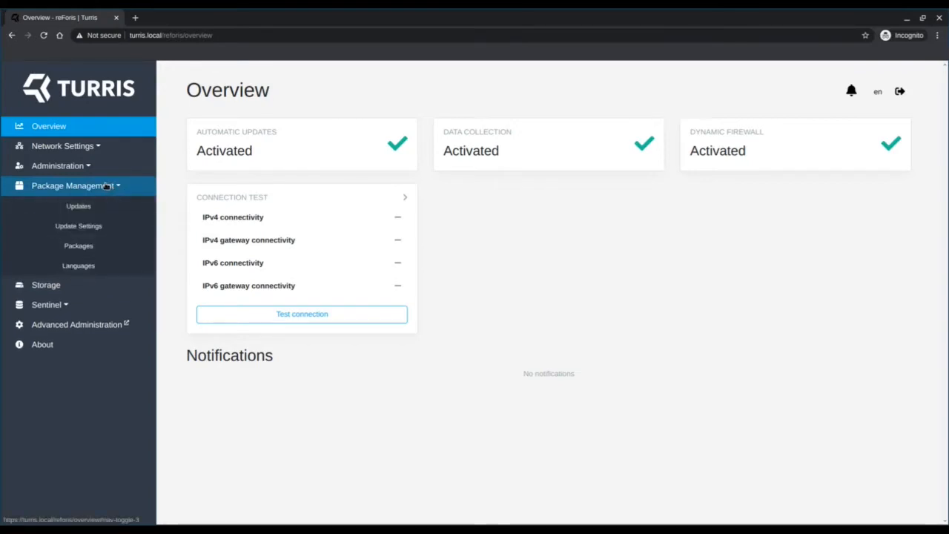
pyautogui.click(75, 249)
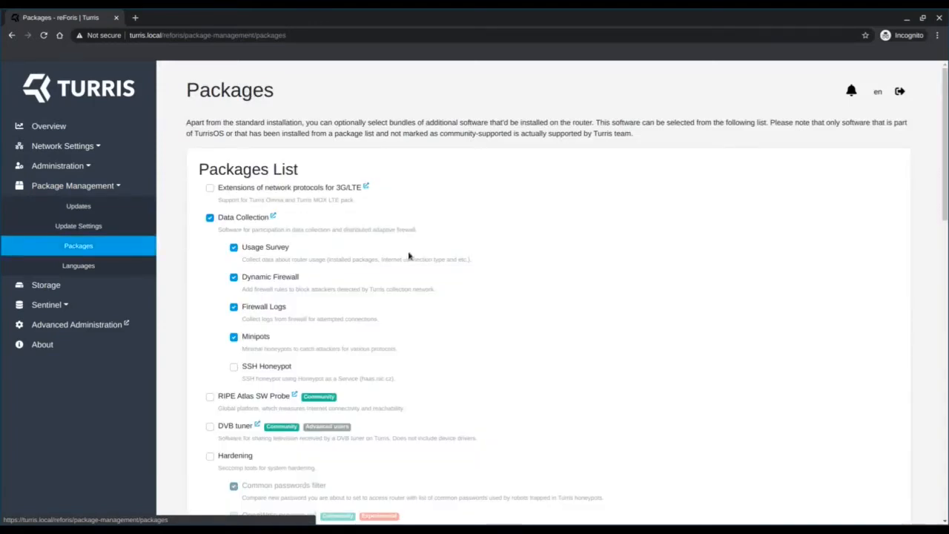
pyautogui.scroll(-15, 493, 266)
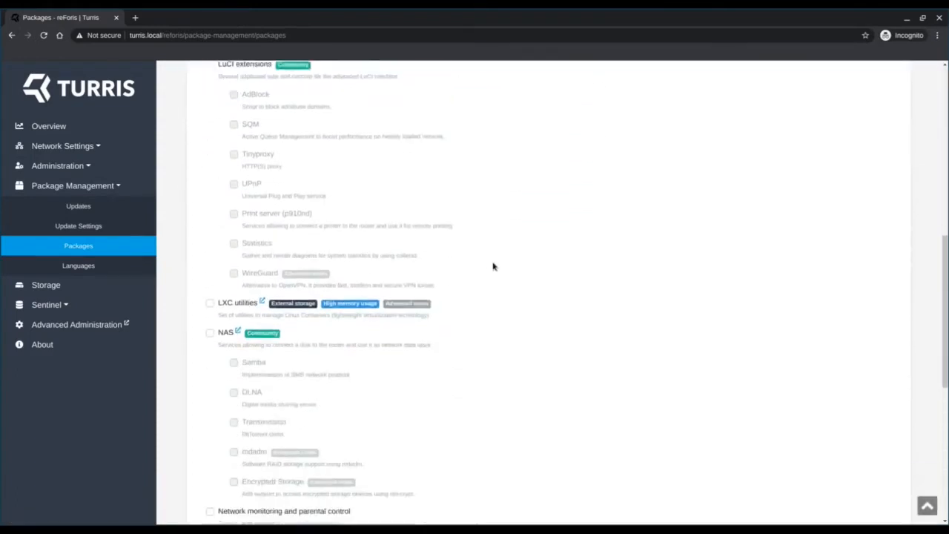
pyautogui.scroll(-3, 493, 266)
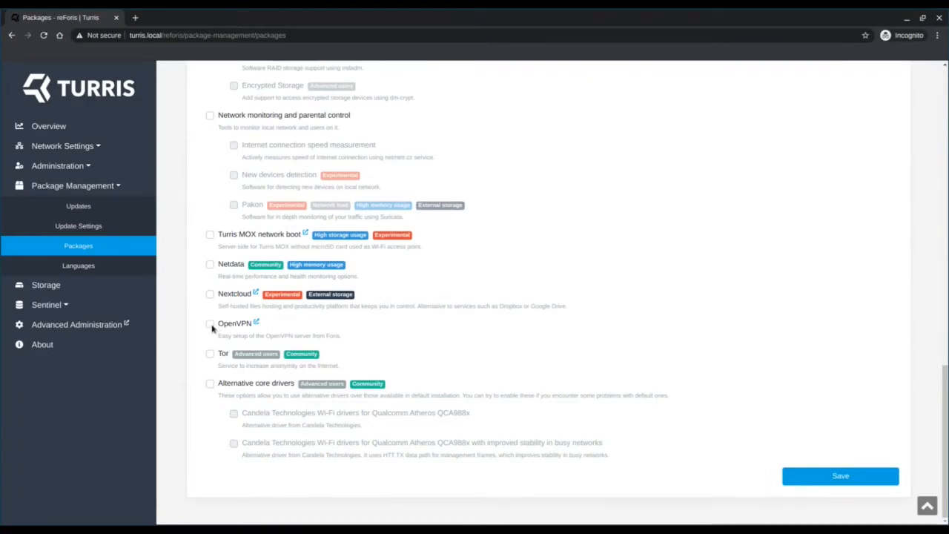
pyautogui.click(211, 325)
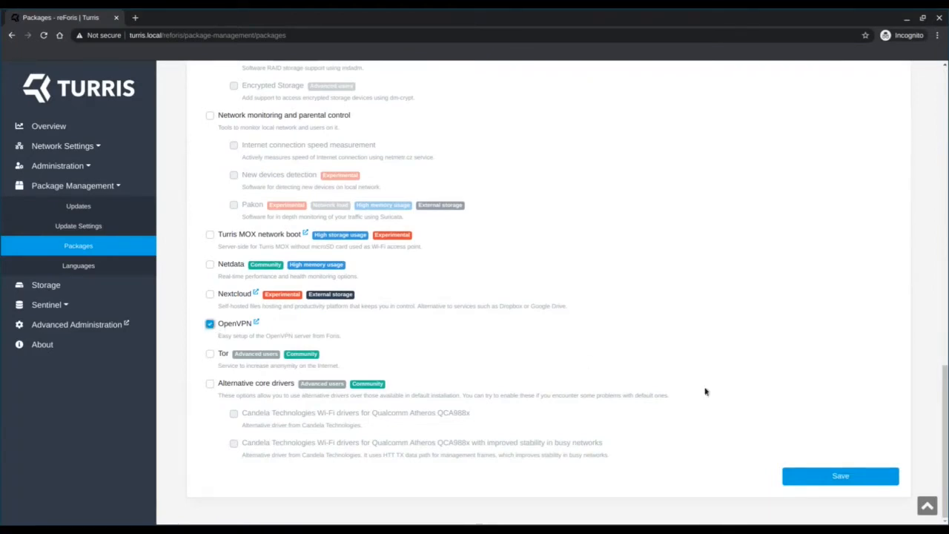
pyautogui.click(840, 476)
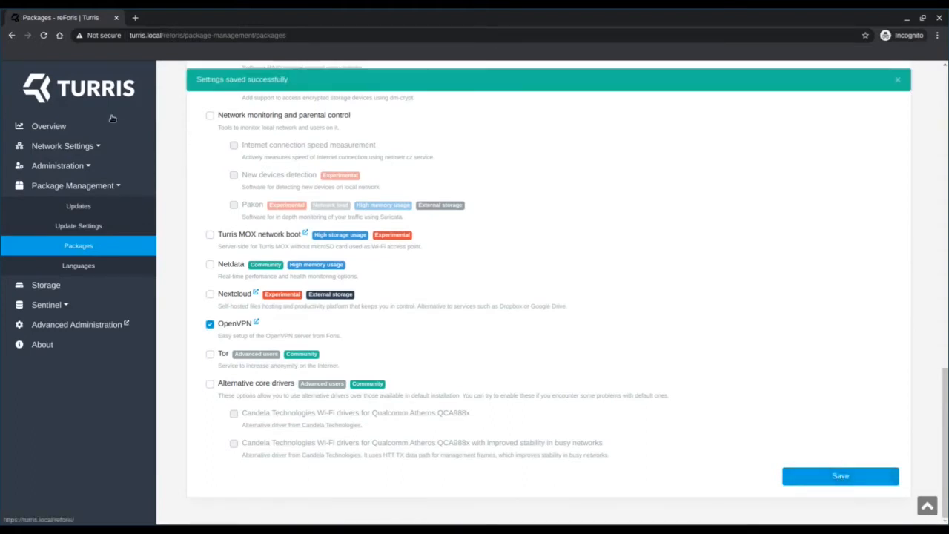
# Dismiss all notifications on the Overview page.
pyautogui.click(83, 132)
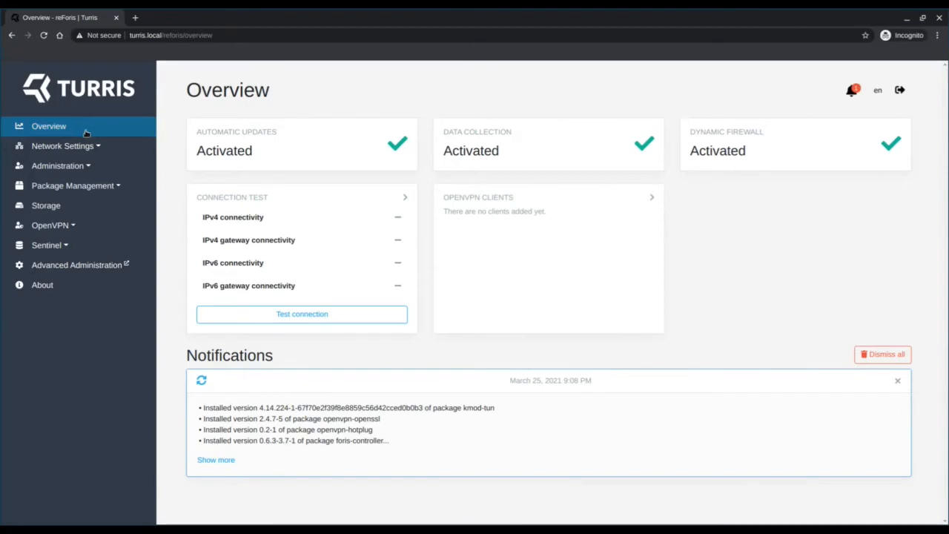
pyautogui.click(883, 356)
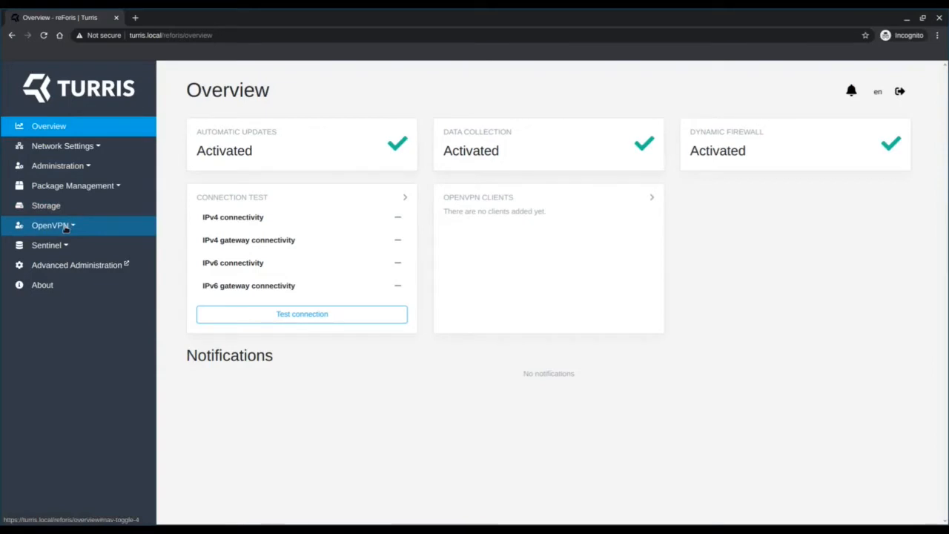
# Generate the certificate authority in the OpenVPN server settings.
pyautogui.click(65, 228)
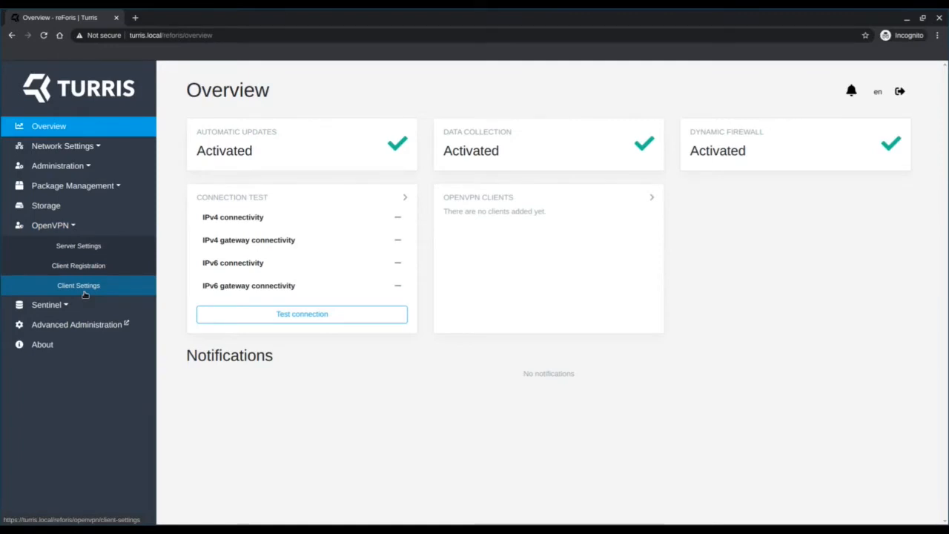
pyautogui.click(78, 246)
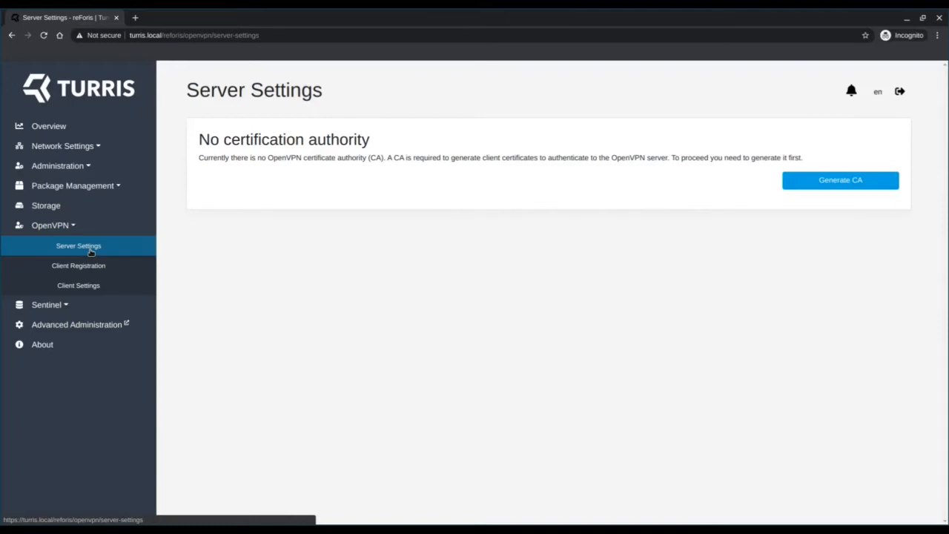
pyautogui.click(854, 191)
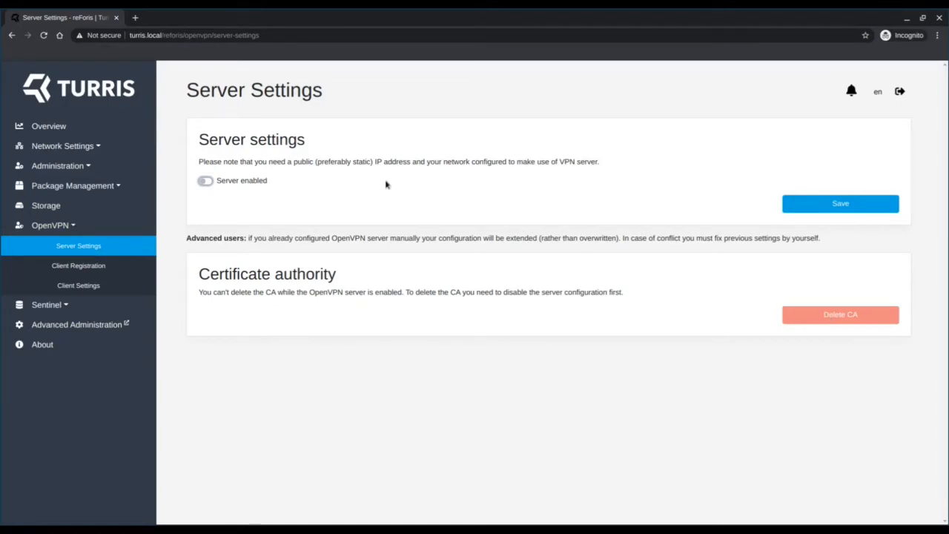
# Enable the OpenVPN server, review its default protocol, network and routing settings, and save them.
pyautogui.click(203, 184)
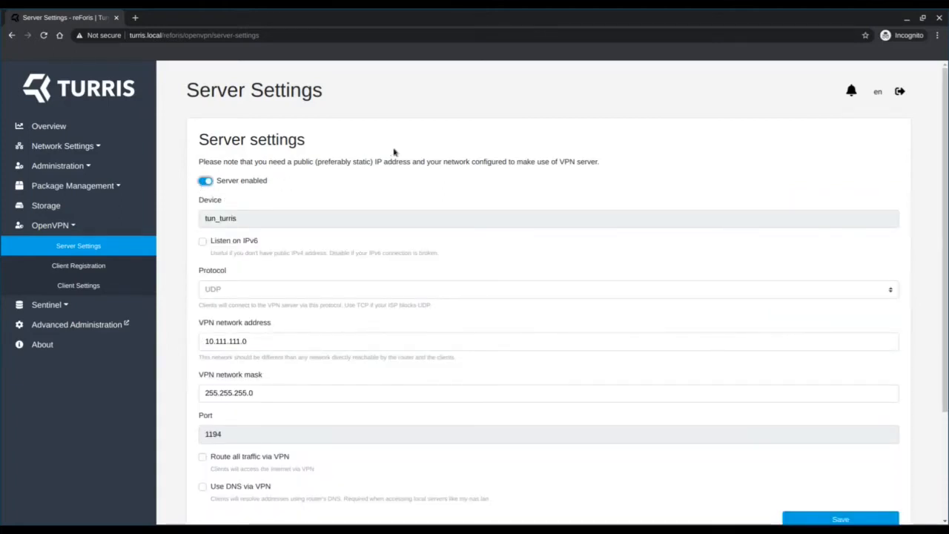
pyautogui.scroll(-2, 393, 151)
pyautogui.scroll(2, 394, 152)
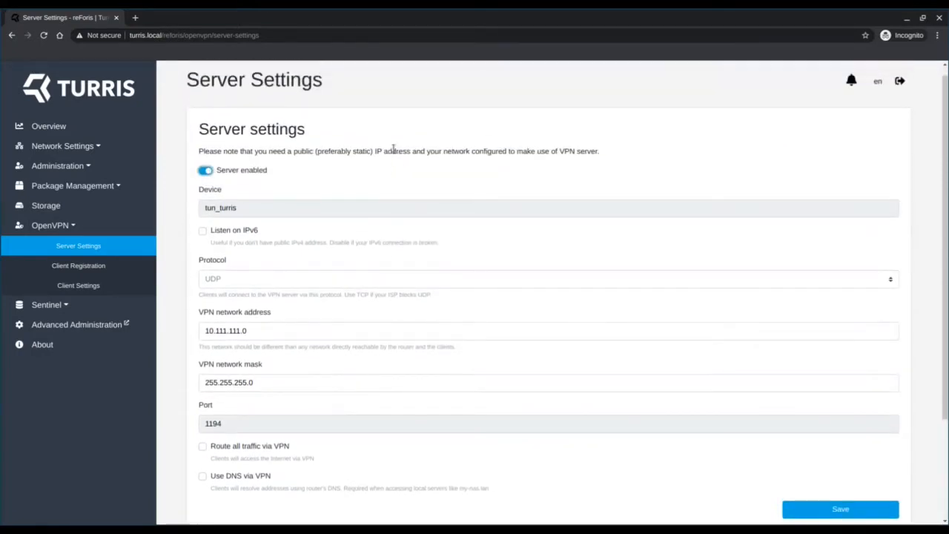
pyautogui.scroll(-1, 394, 151)
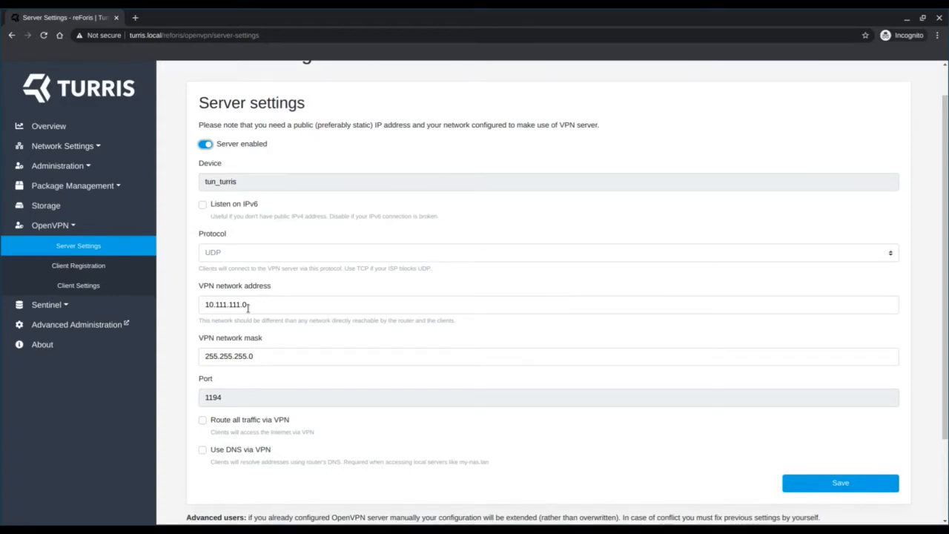
pyautogui.scroll(-1, 265, 353)
pyautogui.scroll(-2, 265, 353)
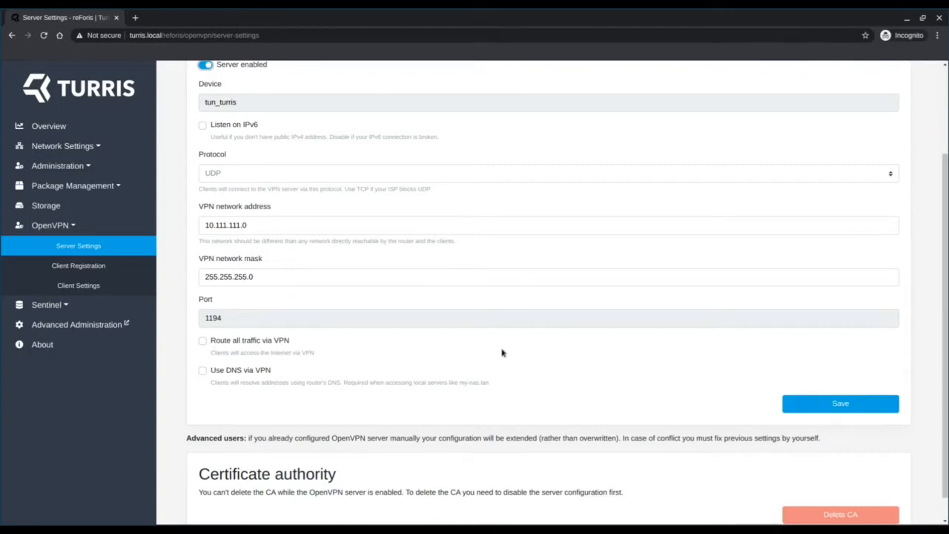
pyautogui.click(829, 404)
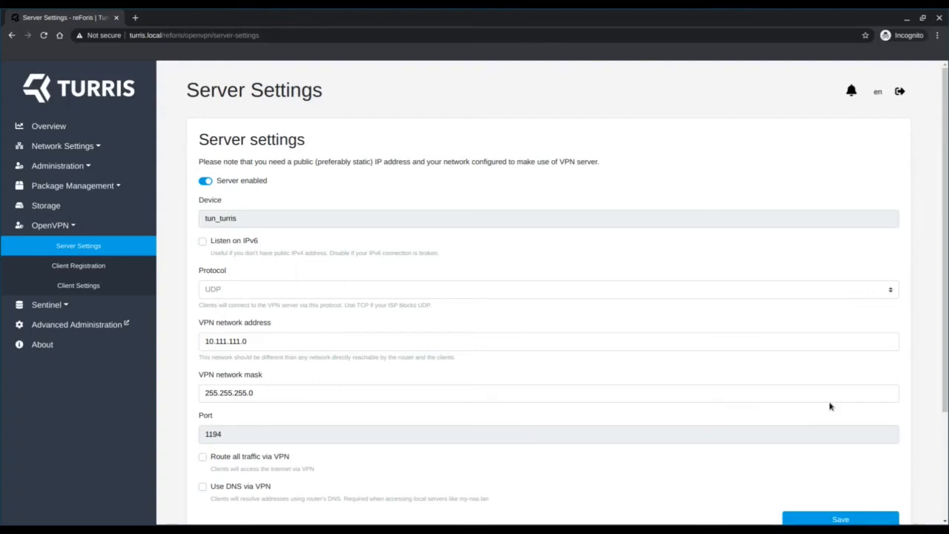
# Register a new OpenVPN client named cellphone and download its configuration file.
pyautogui.click(75, 272)
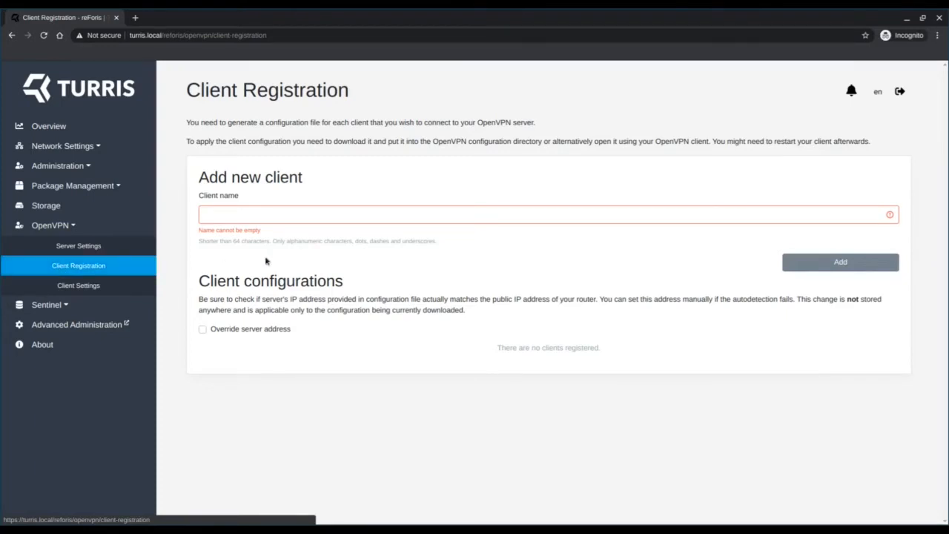
pyautogui.click(321, 216)
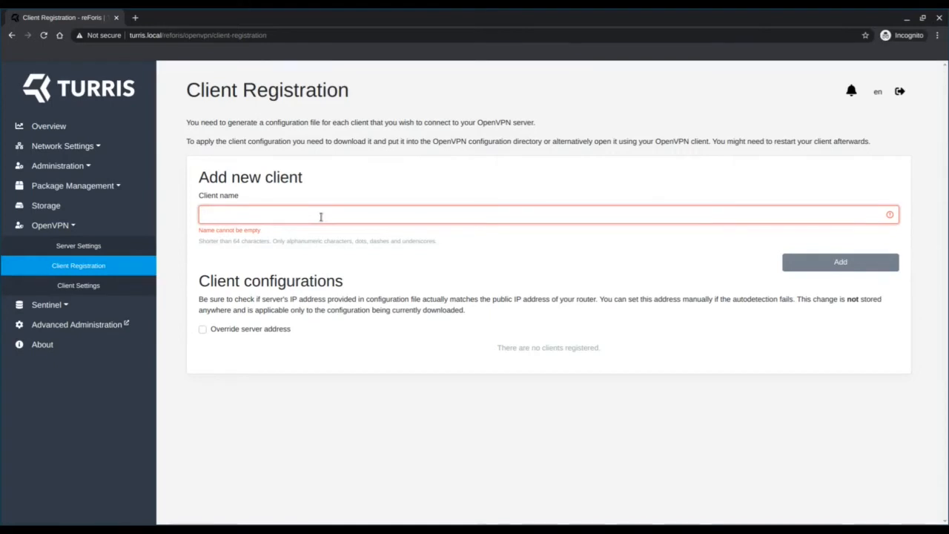
pyautogui.write('cellphone')
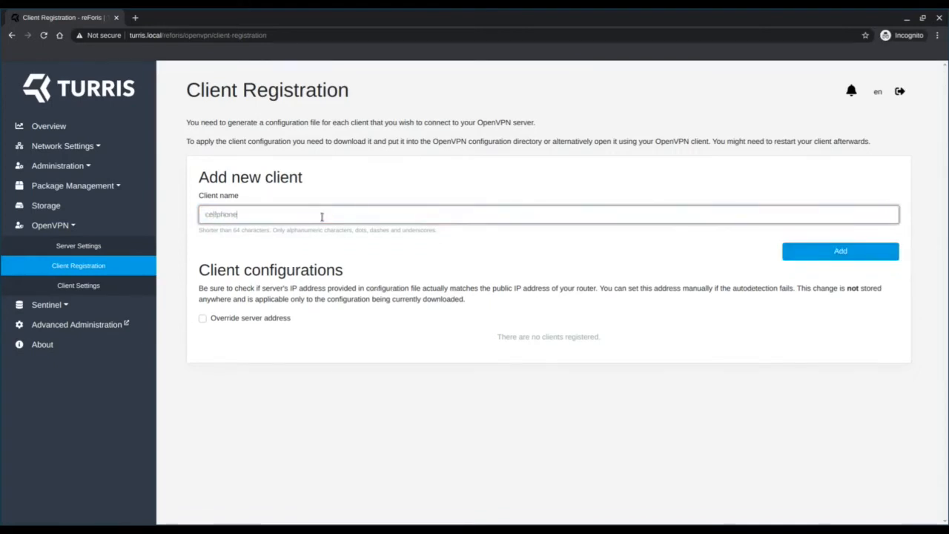
pyautogui.click(863, 259)
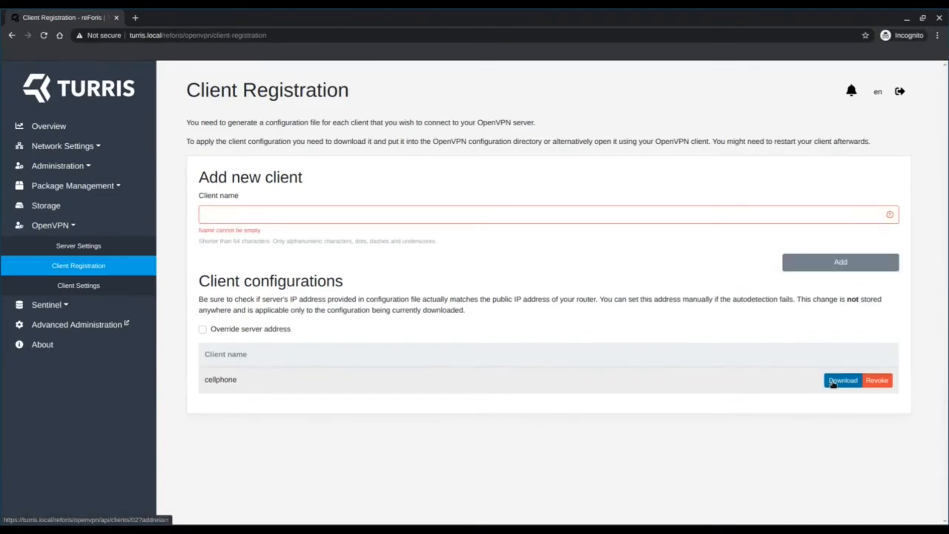
pyautogui.click(833, 382)
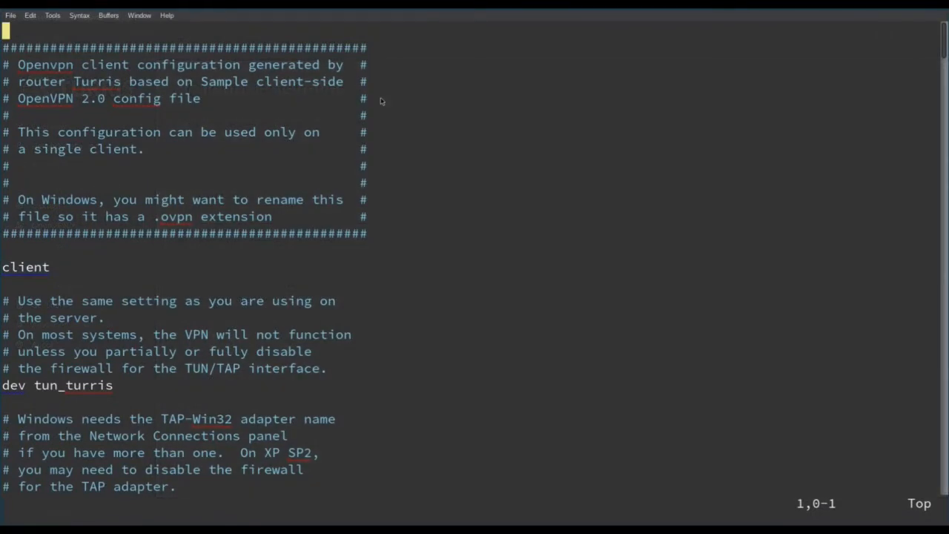
# In the text editor, examine the client configuration from its header to the server IP address on the active remote line.
pyautogui.press('j')
pyautogui.press('j')
pyautogui.press('j')
pyautogui.press('j')
pyautogui.press('j')
pyautogui.press('j')
pyautogui.press('j')
pyautogui.press('j')
pyautogui.press('j')
pyautogui.press('j')
pyautogui.press('j')
pyautogui.press('j')
pyautogui.press('j')
pyautogui.press('j')
pyautogui.press('j')
pyautogui.press('j')
pyautogui.press('j')
pyautogui.press('j')
pyautogui.press('j')
pyautogui.press('j')
pyautogui.press('j')
pyautogui.press('j')
pyautogui.press('j')
pyautogui.press('j')
pyautogui.press('j')
pyautogui.press('j')
pyautogui.press('j')
pyautogui.press('j')
pyautogui.press('j')
pyautogui.press('j')
pyautogui.press('j')
pyautogui.press('j')
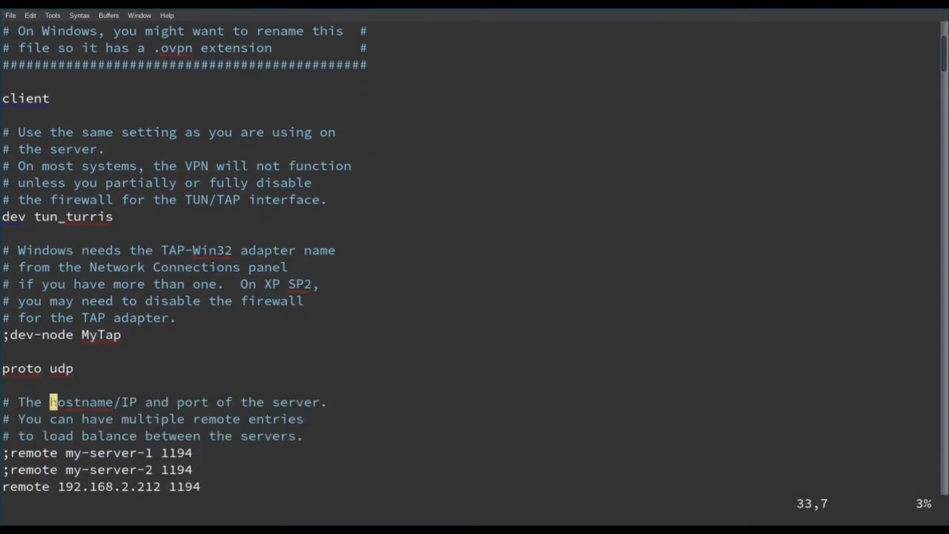
pyautogui.press('j')
pyautogui.press('k')
pyautogui.press('k')
pyautogui.press('j')
pyautogui.press('j')
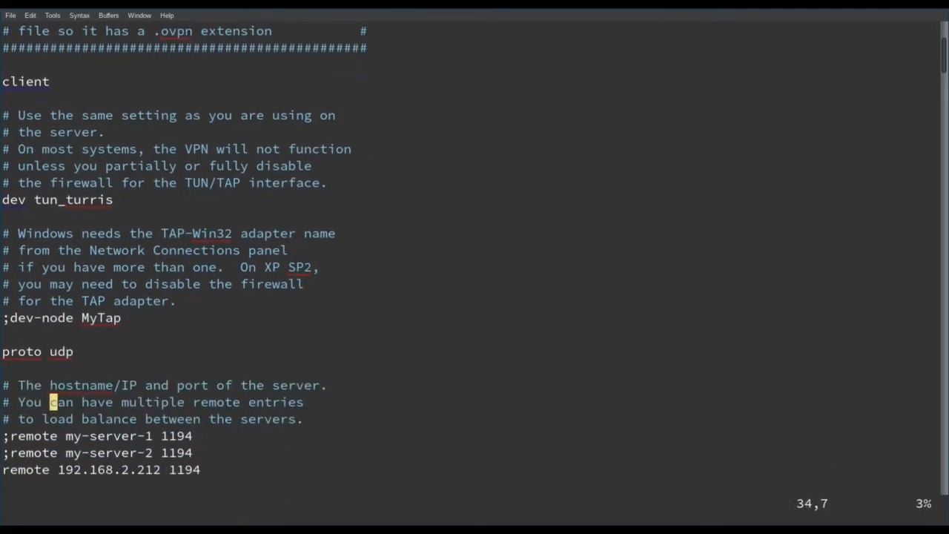
pyautogui.press('j')
pyautogui.press('j')
pyautogui.press('j')
pyautogui.press('j')
pyautogui.press('l')
pyautogui.press('l')
pyautogui.press('l')
pyautogui.press('l')
pyautogui.press('l')
pyautogui.press('l')
pyautogui.press('l')
pyautogui.press('l')
pyautogui.press('l')
pyautogui.press('l')
pyautogui.press('h')
pyautogui.press('h')
pyautogui.press('h')
pyautogui.press('h')
pyautogui.press('h')
pyautogui.press('h')
pyautogui.press('h')
pyautogui.press('h')
pyautogui.press('h')
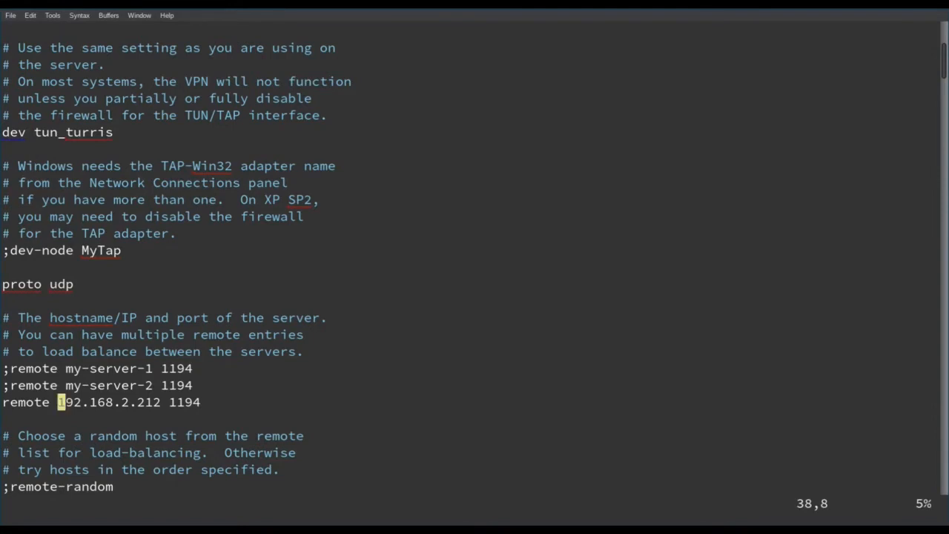
# Examine the connection options below the remote line and the embedded CA certificate in the configuration file.
pyautogui.press('Down')
pyautogui.press('Down')
pyautogui.press('Down')
pyautogui.press('Down')
pyautogui.press('Down')
pyautogui.press('Down')
pyautogui.press('Down')
pyautogui.press('Down')
pyautogui.press('Down')
pyautogui.press('Down')
pyautogui.press('Down')
pyautogui.press('Down')
pyautogui.press('Down')
pyautogui.press('Down')
pyautogui.press('Down')
pyautogui.press('Down')
pyautogui.press('Down')
pyautogui.press('Down')
pyautogui.press('Down')
pyautogui.press('Down')
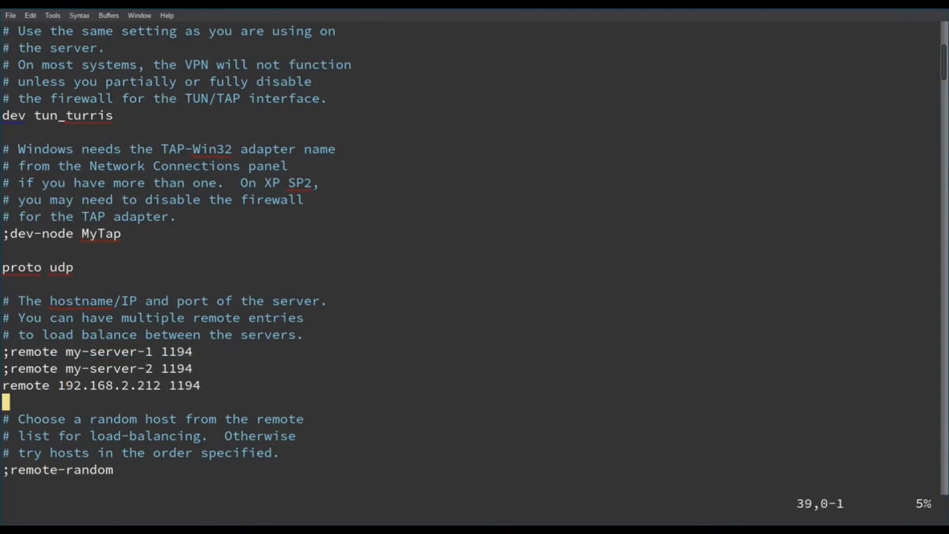
pyautogui.press('Down')
pyautogui.press('Down')
pyautogui.press('Down')
pyautogui.press('Down')
pyautogui.press('Down')
pyautogui.press('Down')
pyautogui.press('Down')
pyautogui.press('Down')
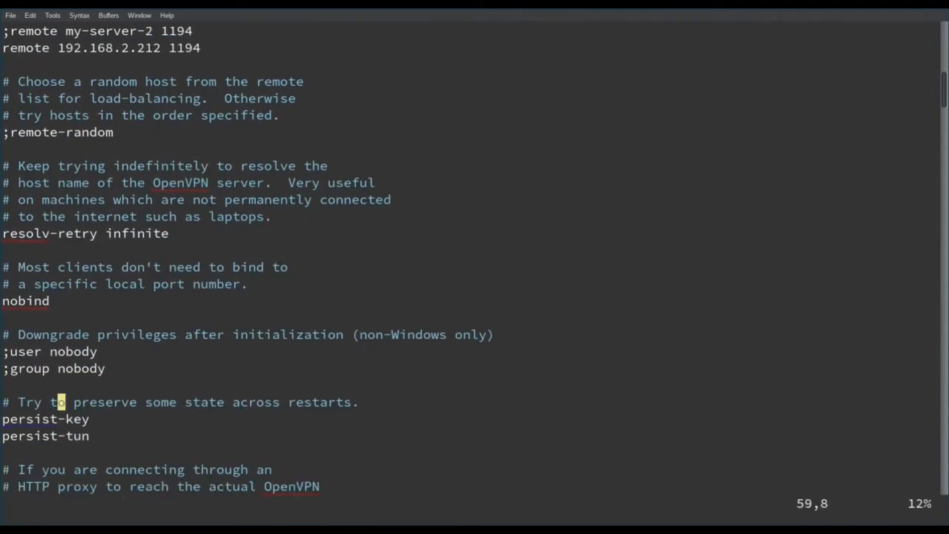
pyautogui.press('Down')
pyautogui.press('Down')
pyautogui.press('Down')
pyautogui.press('Down')
pyautogui.press('Down')
pyautogui.press('Down')
pyautogui.press('Down')
pyautogui.press('Down')
pyautogui.press('Down')
pyautogui.press('Down')
pyautogui.press('Down')
pyautogui.press('Down')
pyautogui.press('Down')
pyautogui.press('Down')
pyautogui.press('Down')
pyautogui.press('Down')
pyautogui.press('Down')
pyautogui.press('Down')
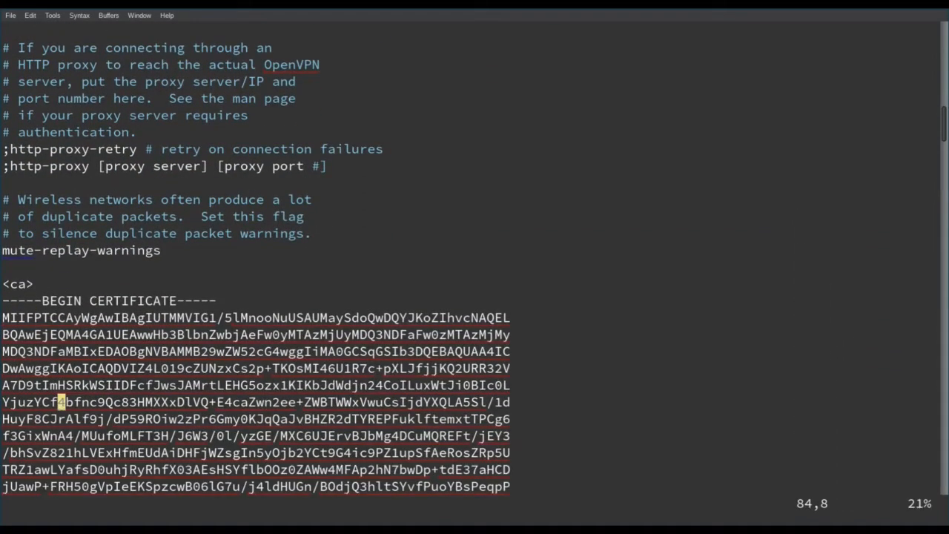
pyautogui.press('Up')
pyautogui.press('Up')
pyautogui.press('Up')
pyautogui.press('Up')
pyautogui.press('Up')
pyautogui.press('Up')
pyautogui.press('Up')
pyautogui.press('Down')
pyautogui.press('Down')
pyautogui.press('Down')
pyautogui.press('Down')
pyautogui.press('Down')
pyautogui.press('Down')
pyautogui.press('Down')
pyautogui.press('Down')
pyautogui.press('Down')
pyautogui.press('Down')
pyautogui.press('Down')
pyautogui.press('Down')
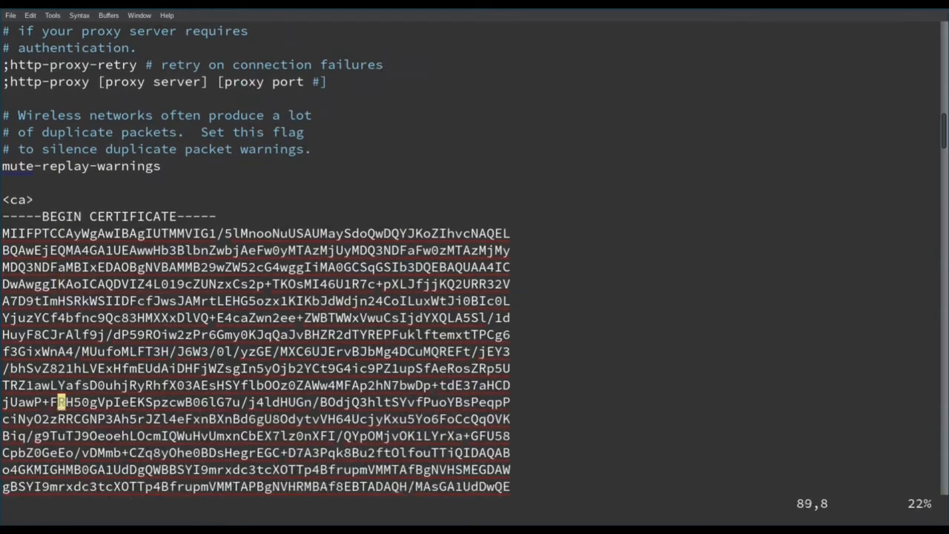
pyautogui.press('Down')
pyautogui.press('Down')
pyautogui.press('Down')
pyautogui.press('Down')
pyautogui.press('Down')
pyautogui.press('Down')
pyautogui.press('Down')
pyautogui.press('Down')
pyautogui.press('Down')
pyautogui.press('Down')
pyautogui.press('Down')
pyautogui.press('Down')
pyautogui.press('Down')
pyautogui.press('Down')
pyautogui.press('Down')
pyautogui.press('Down')
pyautogui.press('Down')
pyautogui.press('Down')
pyautogui.press('Down')
pyautogui.press('Down')
pyautogui.press('Down')
pyautogui.press('Down')
pyautogui.press('Down')
pyautogui.press('Down')
pyautogui.press('Down')
pyautogui.press('Down')
pyautogui.press('Down')
pyautogui.press('Down')
pyautogui.press('Down')
pyautogui.press('Down')
pyautogui.press('Down')
pyautogui.press('Down')
pyautogui.press('Down')
pyautogui.press('Down')
pyautogui.press('Down')
pyautogui.press('Down')
pyautogui.press('Down')
pyautogui.press('Down')
pyautogui.press('Down')
pyautogui.press('Down')
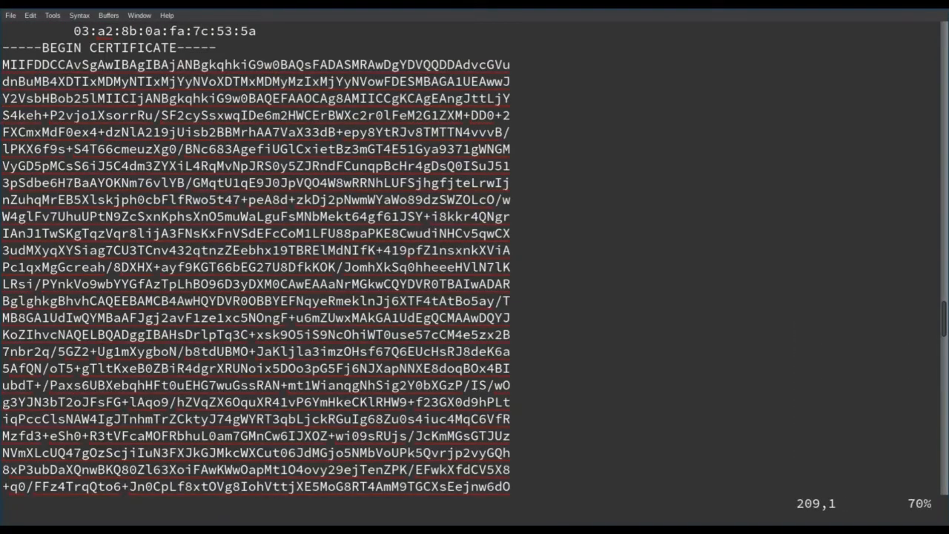
# Examine the client certificate and private key sections of the configuration file.
pyautogui.press('Down')
pyautogui.press('Down')
pyautogui.press('Down')
pyautogui.press('Down')
pyautogui.press('Down')
pyautogui.press('Down')
pyautogui.press('Down')
pyautogui.press('Down')
pyautogui.press('Down')
pyautogui.press('Down')
pyautogui.press('Down')
pyautogui.press('Down')
pyautogui.press('Down')
pyautogui.press('Down')
pyautogui.press('Down')
pyautogui.press('Down')
pyautogui.press('Down')
pyautogui.press('Down')
pyautogui.press('Down')
pyautogui.press('Down')
pyautogui.press('Down')
pyautogui.press('Down')
pyautogui.press('Down')
pyautogui.press('Up')
pyautogui.press('Up')
pyautogui.press('Down')
pyautogui.press('Down')
pyautogui.press('Down')
pyautogui.press('Down')
pyautogui.press('Down')
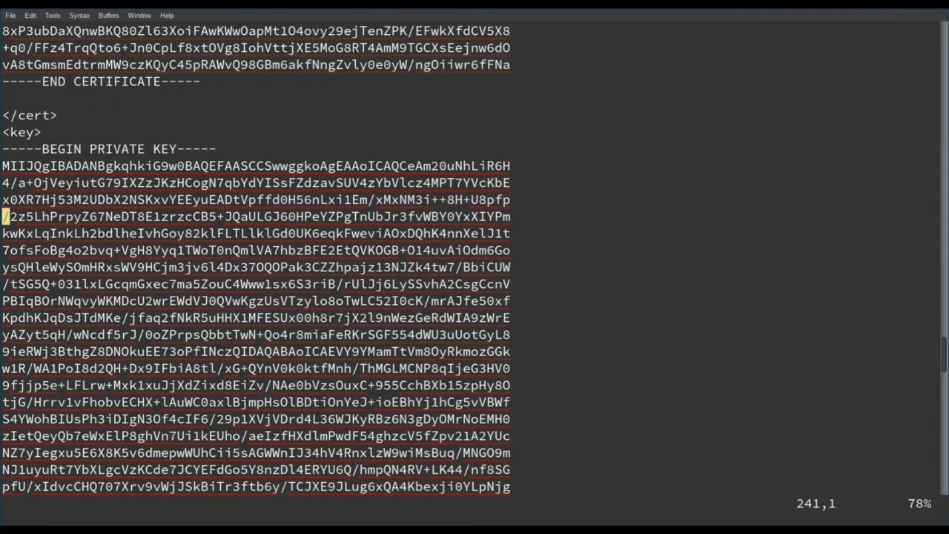
pyautogui.hotkey('ctrl', 'f')
pyautogui.hotkey('ctrl', 'f')
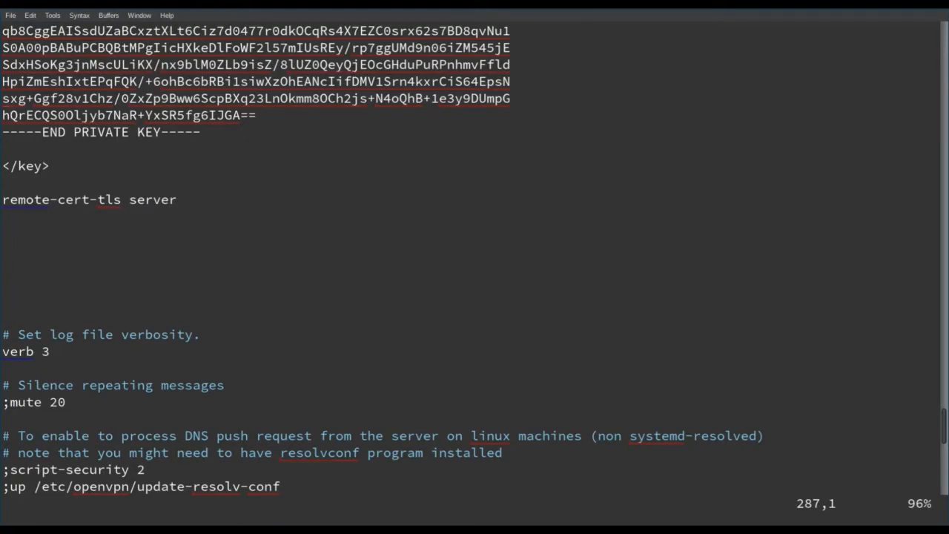
# Examine the logging and DNS script options at the end of the configuration file and return to its beginning.
pyautogui.press('Down')
pyautogui.press('Down')
pyautogui.press('Down')
pyautogui.press('Down')
pyautogui.press('Down')
pyautogui.press('Down')
pyautogui.press('Down')
pyautogui.press('Down')
pyautogui.press('Down')
pyautogui.press('Down')
pyautogui.press('Down')
pyautogui.press('Down')
pyautogui.press('Down')
pyautogui.press('Down')
pyautogui.press('Down')
pyautogui.press('Down')
pyautogui.press('Down')
pyautogui.press('Down')
pyautogui.press('Down')
pyautogui.press('Down')
pyautogui.press('Down')
pyautogui.press('Down')
pyautogui.press('Down')
pyautogui.press('Down')
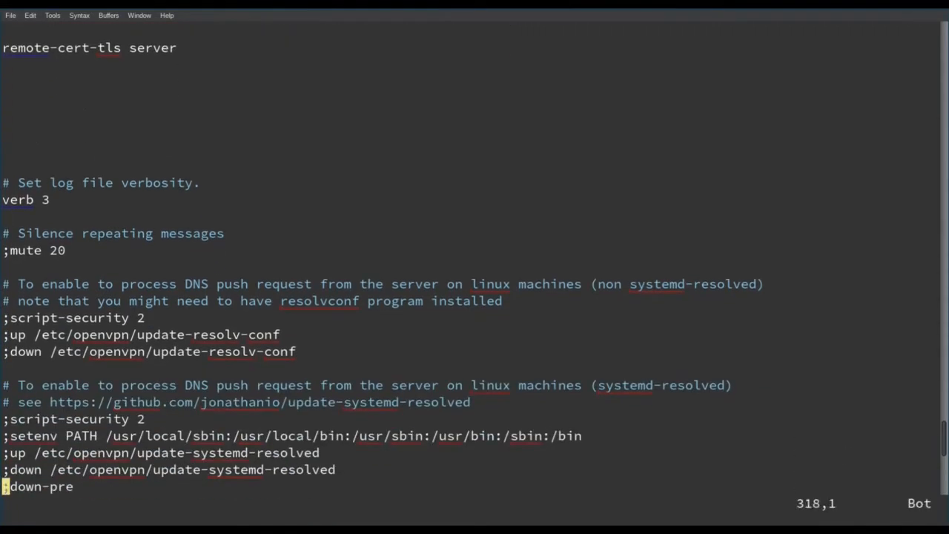
pyautogui.scroll(20, 475, 267)
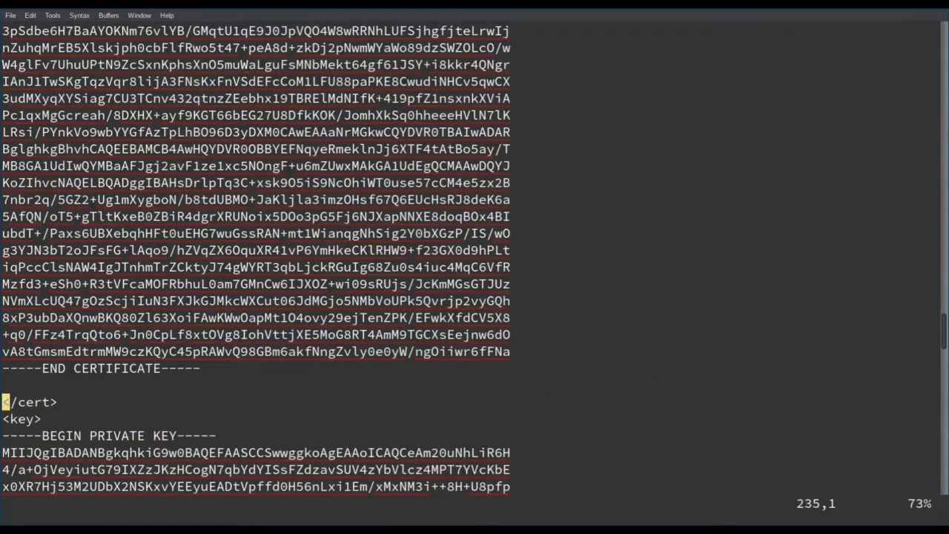
pyautogui.scroll(20, 475, 267)
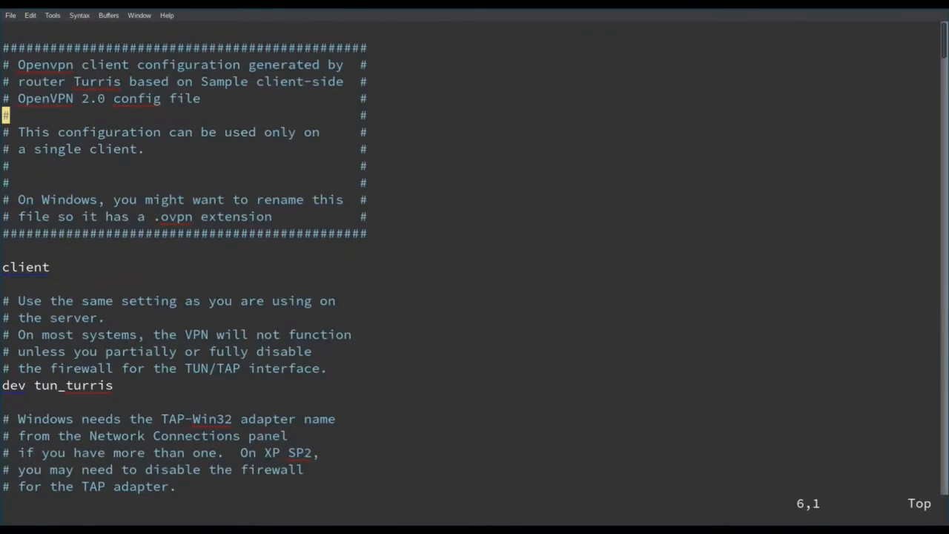